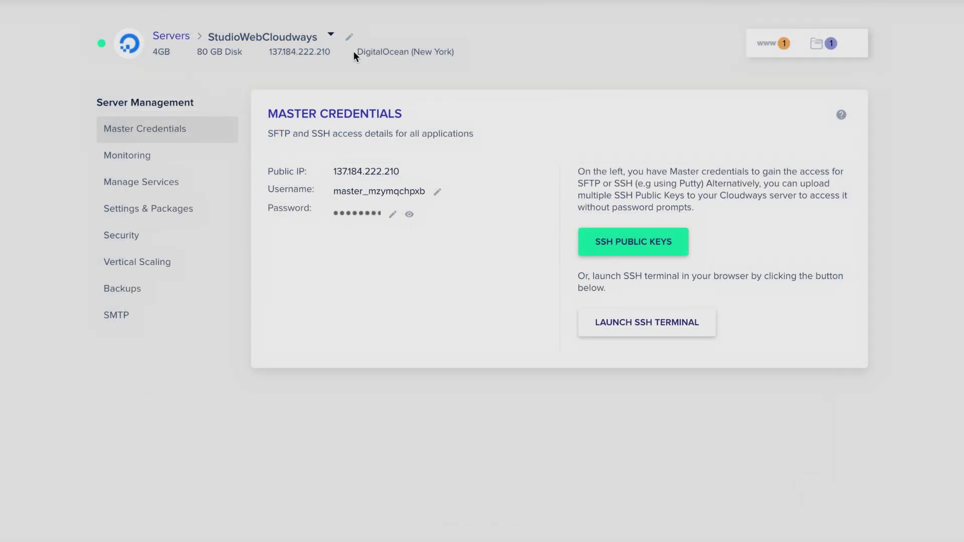
Step: Compare the pricing of the two 4GB sizes and the 8GB size under Vertical Scaling, finishing on the standard 4GB size
drag(363, 52, 462, 53)
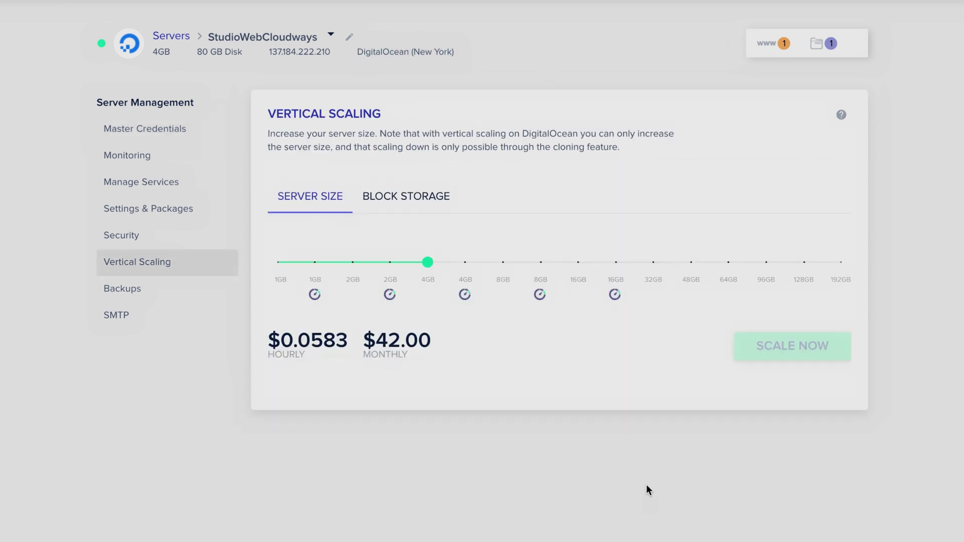
click(463, 261)
click(428, 262)
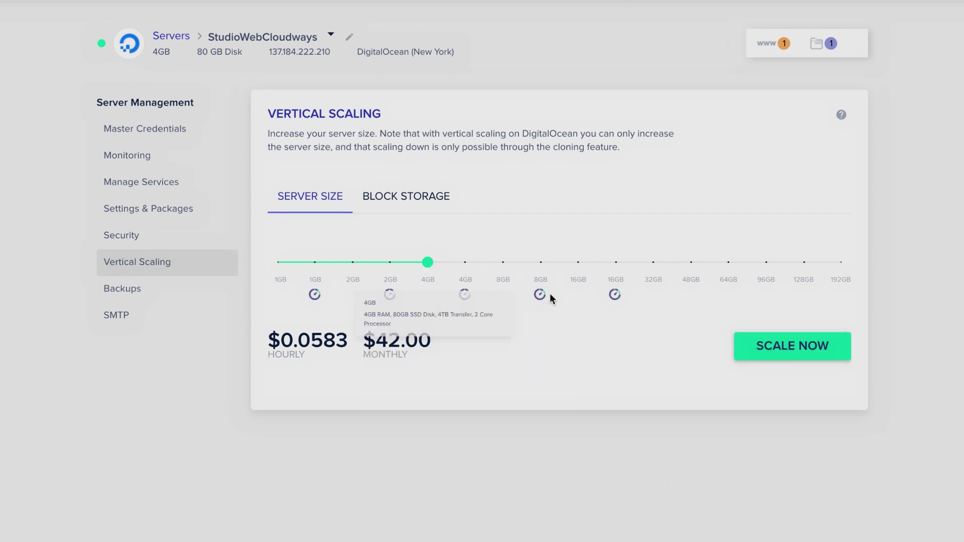
click(463, 262)
click(508, 262)
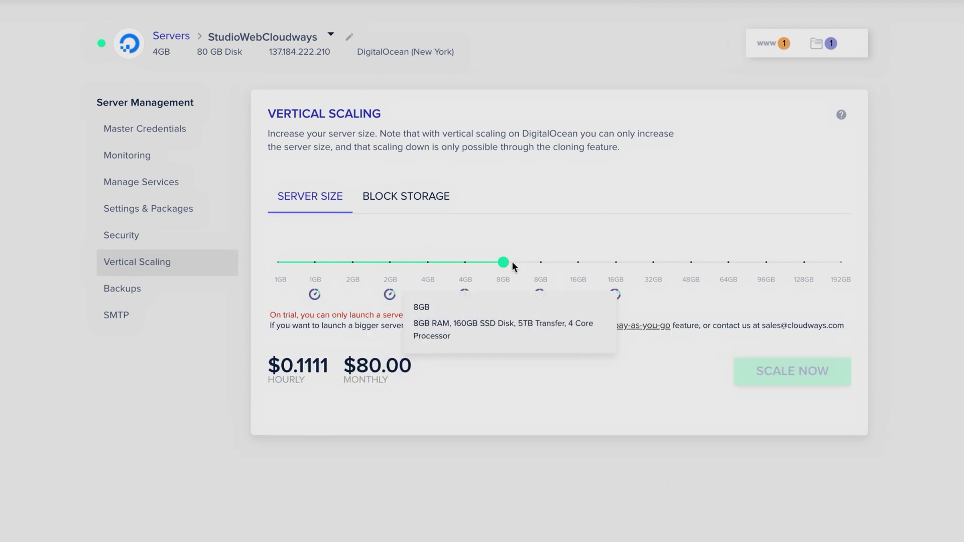
click(465, 262)
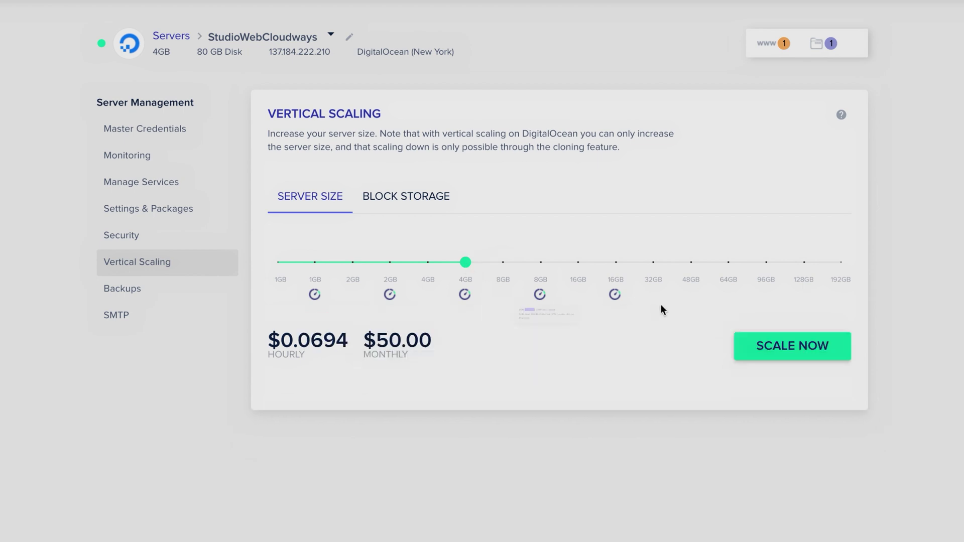
click(508, 275)
mouse_move(463, 290)
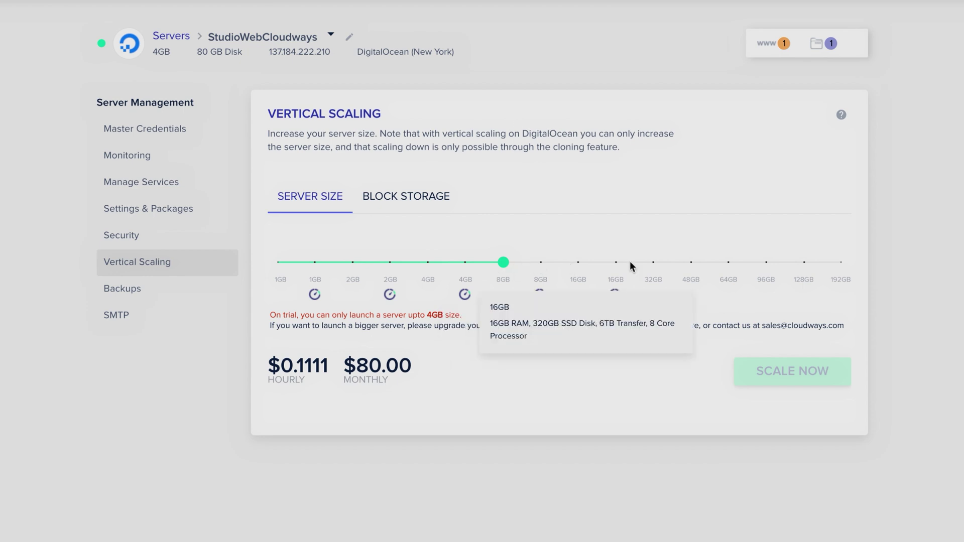
mouse_move(460, 261)
click(427, 262)
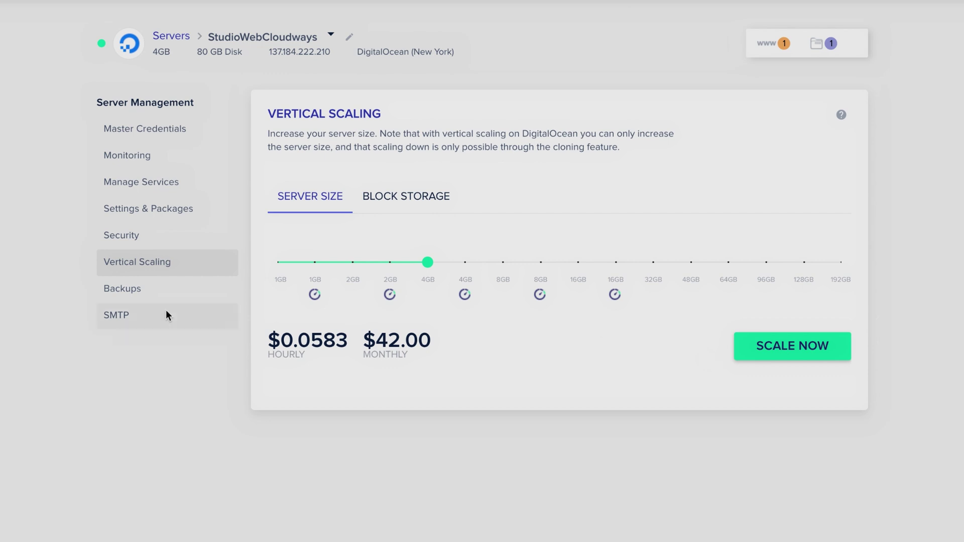
Step: View the server's backup settings and check the available backup retention periods without changing them
click(150, 292)
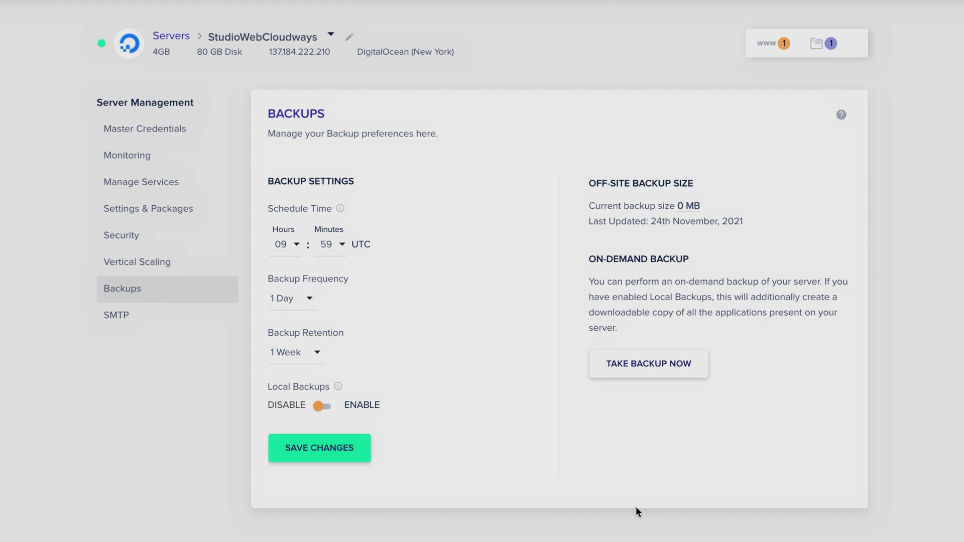
click(319, 353)
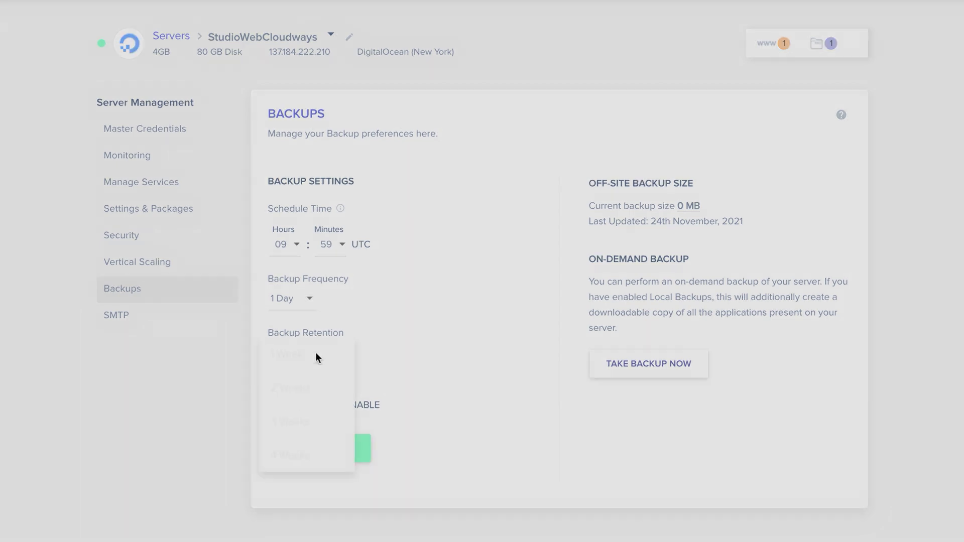
click(446, 327)
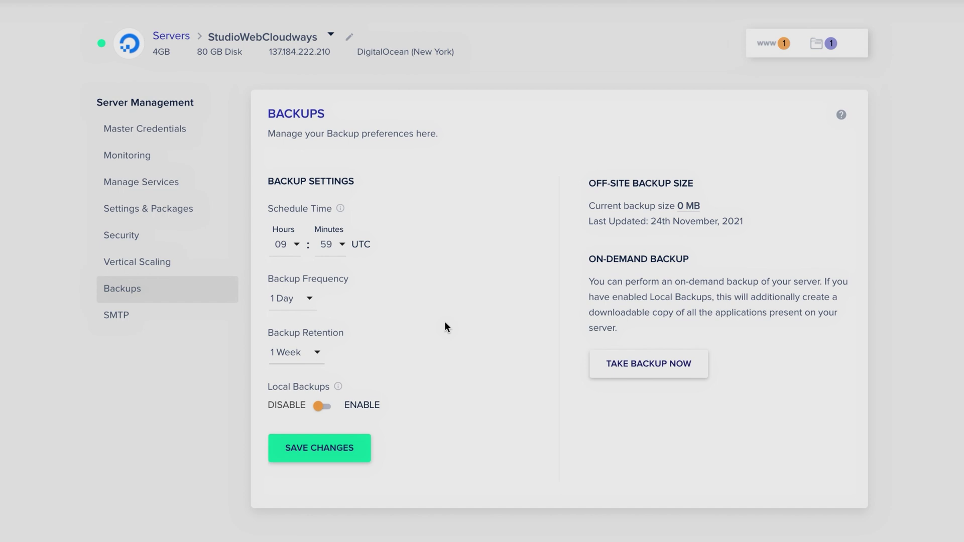
Step: Review the server's SMTP, Security, and Settings & Packages pages
click(123, 321)
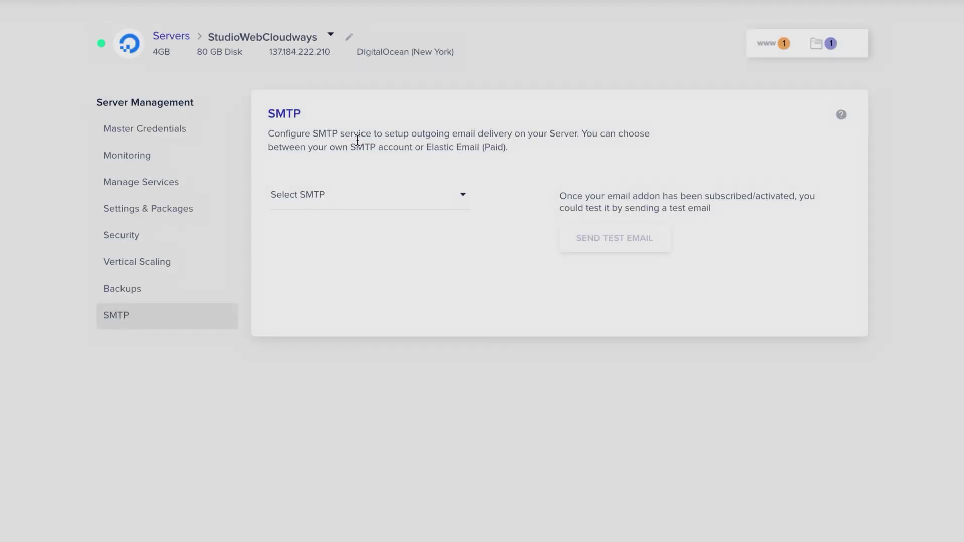
click(102, 239)
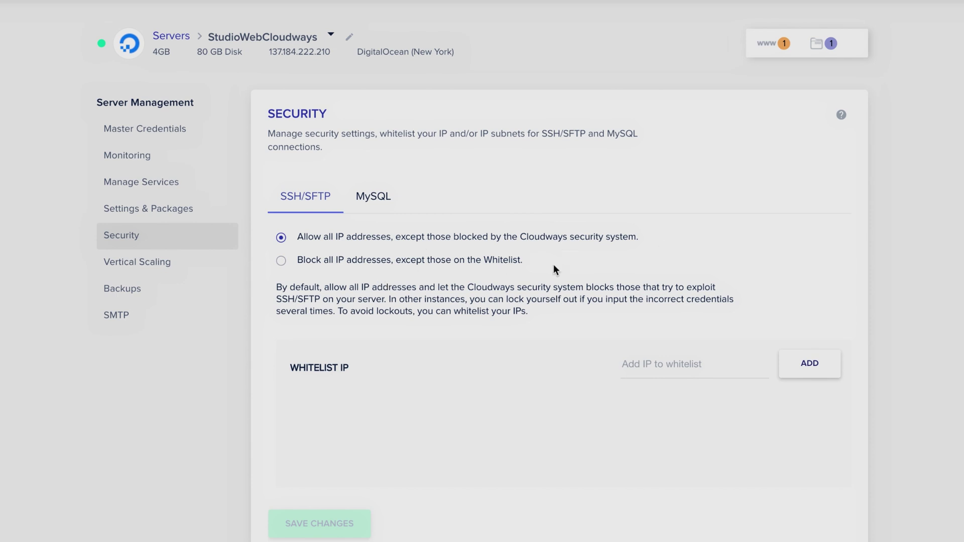
click(179, 221)
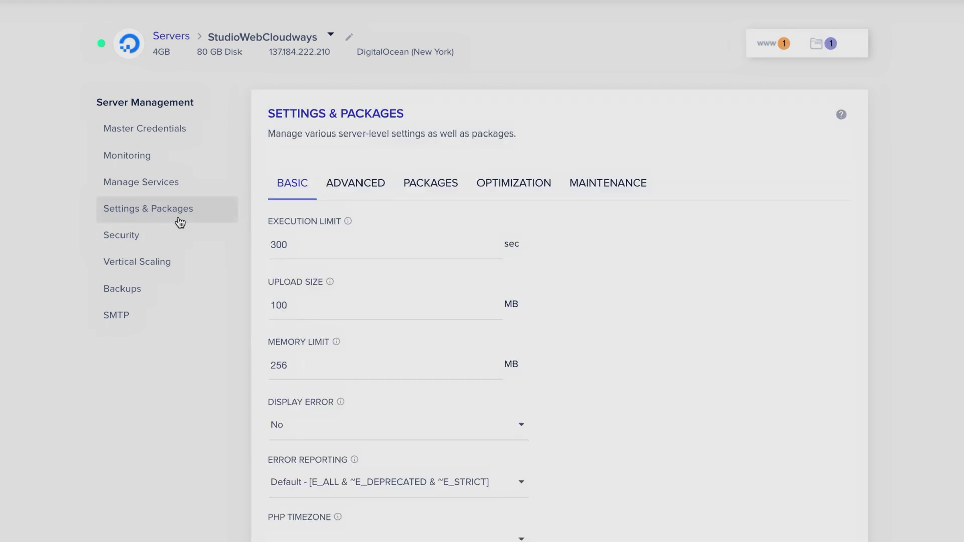
Step: View the server's core services and read the descriptions of Varnish and PHP FPM
click(170, 190)
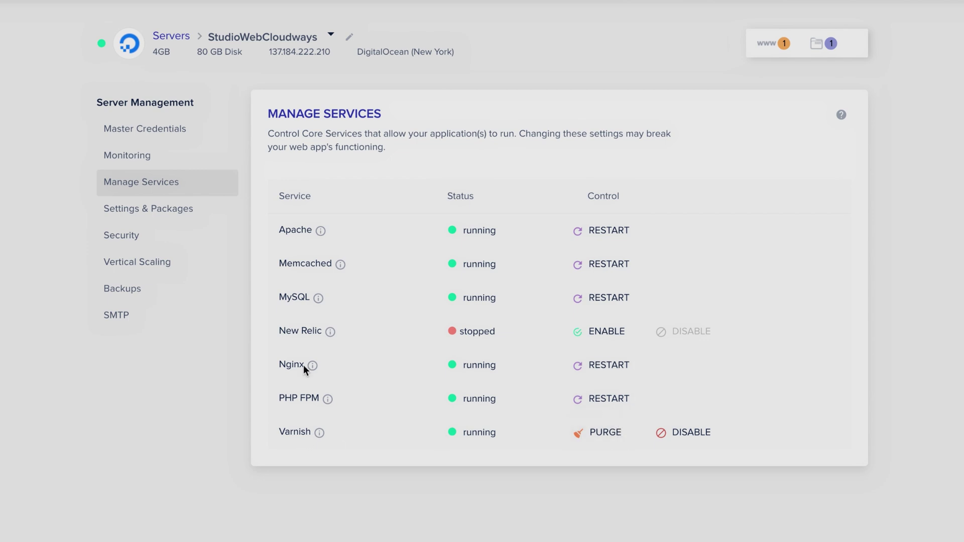
mouse_move(324, 433)
mouse_move(327, 402)
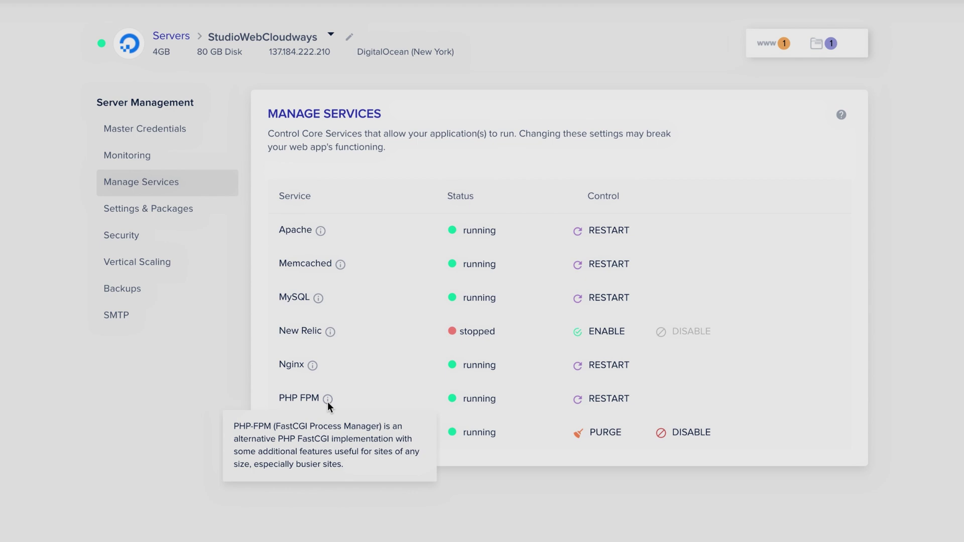
Step: Go from the server list to the applications list and preview the live StudioWeb Test site, closing it after viewing
click(160, 37)
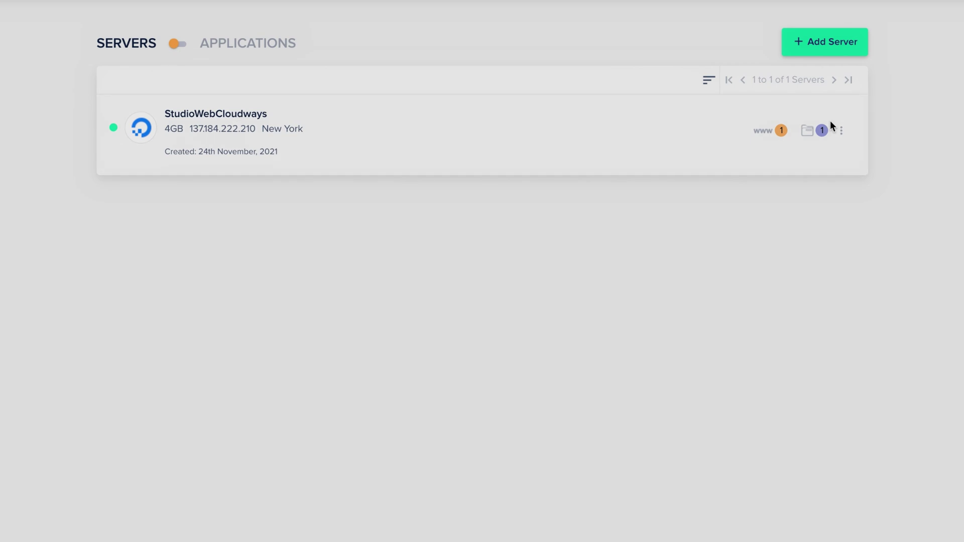
click(188, 47)
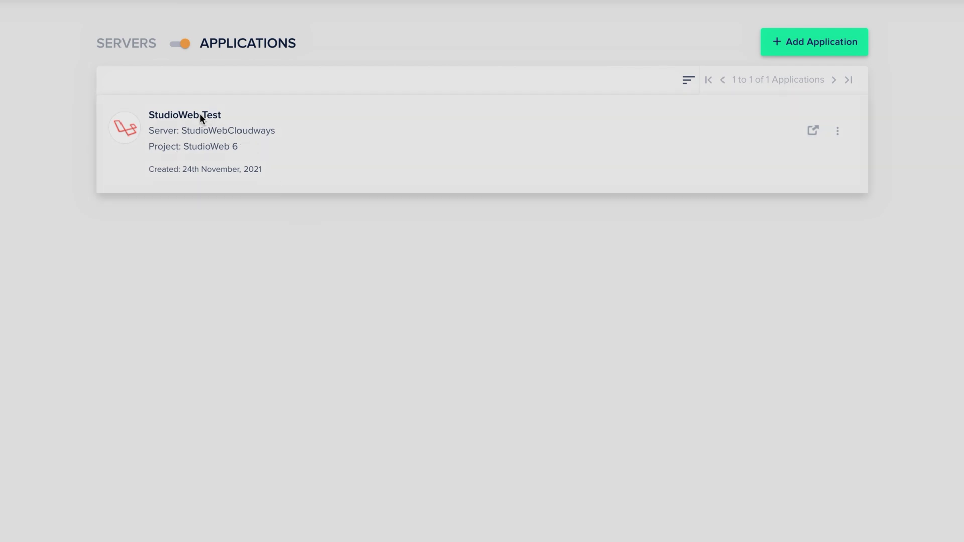
click(813, 131)
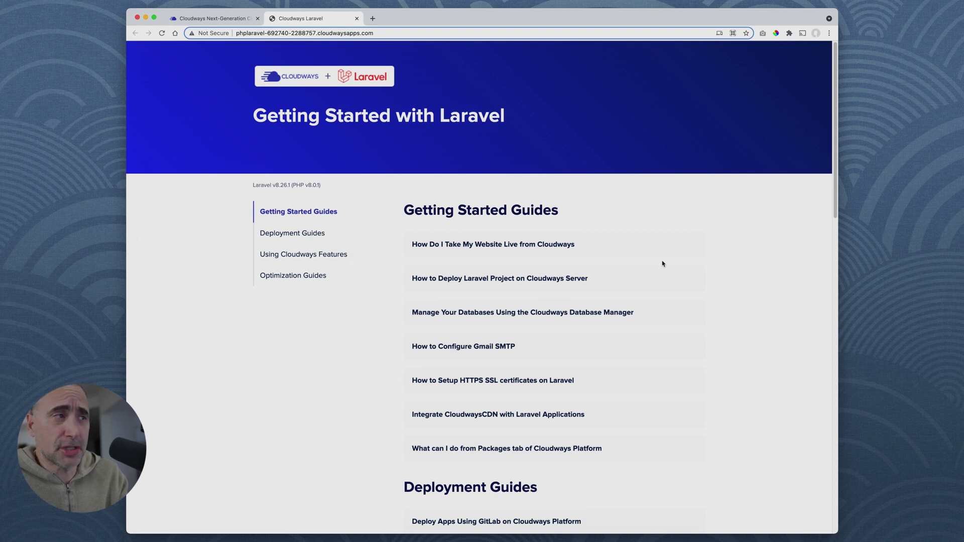
click(356, 18)
Step: View the support options in the help panel and close it
click(829, 170)
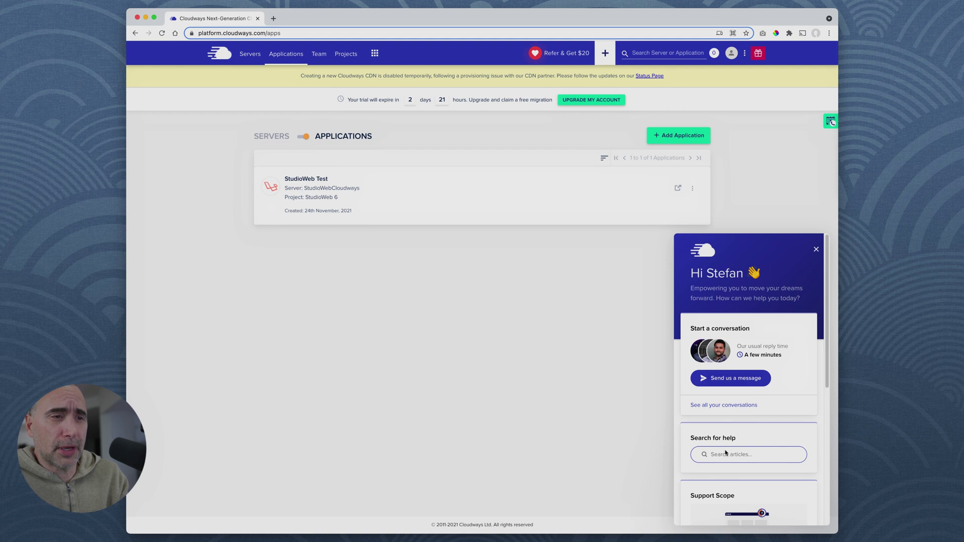
click(817, 251)
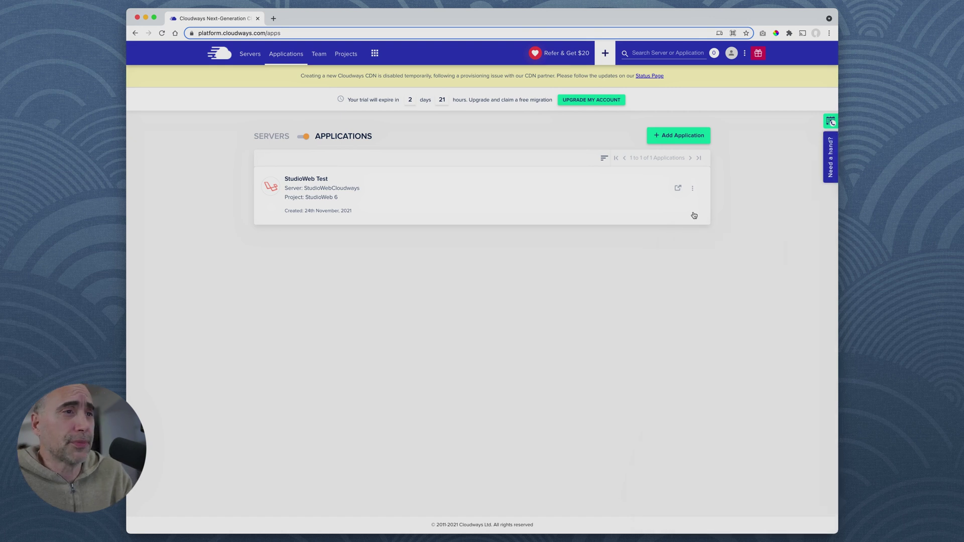
Step: Open the StudioWeb Test application's management area and view its traffic and running crons analytics
click(318, 179)
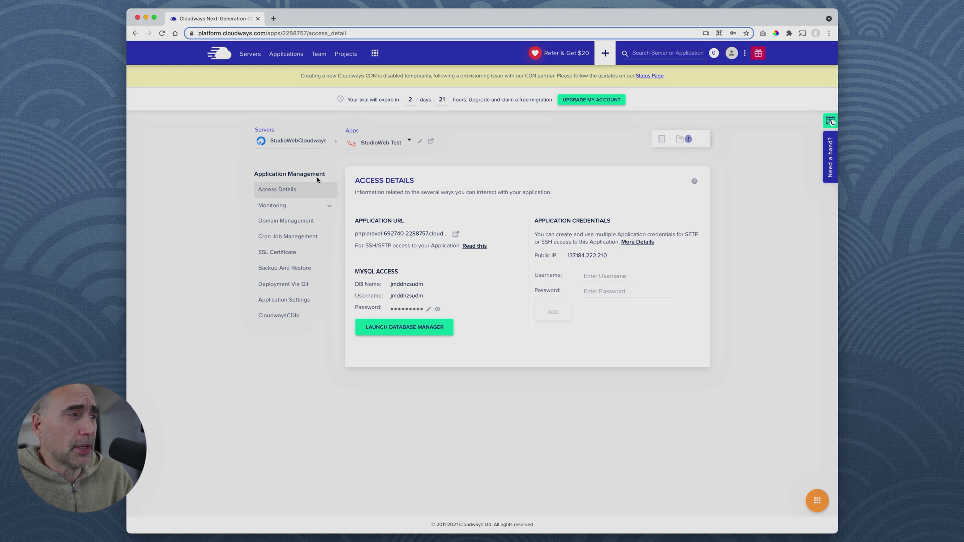
click(290, 207)
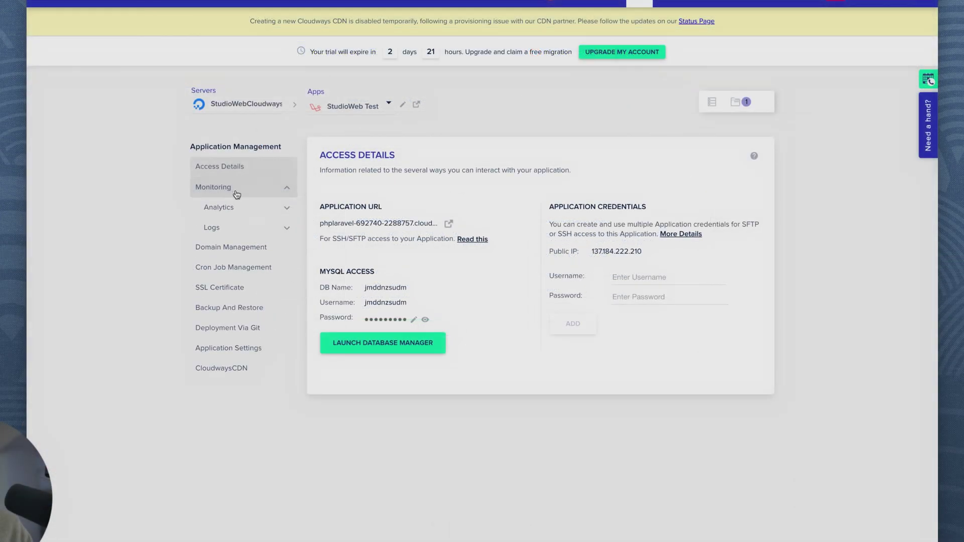
click(229, 208)
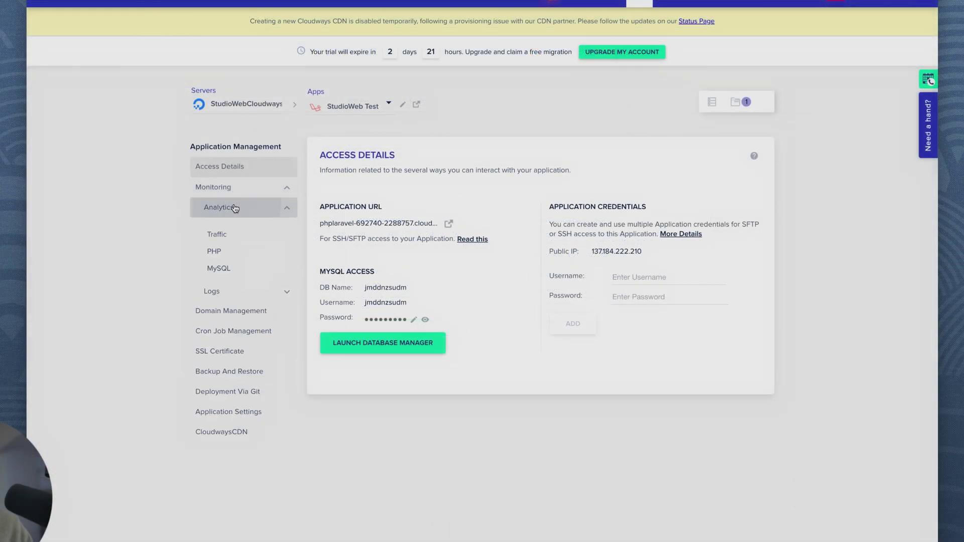
click(212, 239)
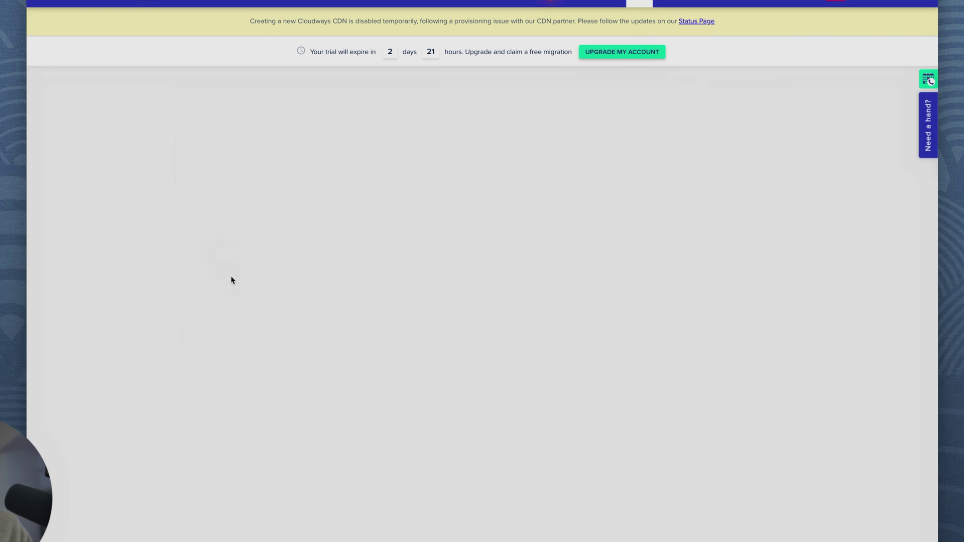
click(232, 289)
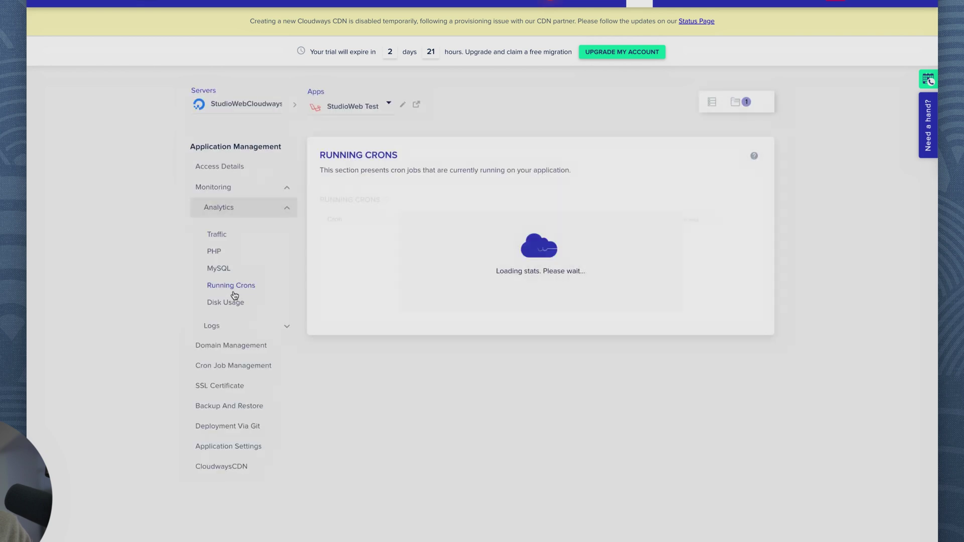
Step: Review the application's domain management, SSL certificate, and cron job management pages
click(233, 345)
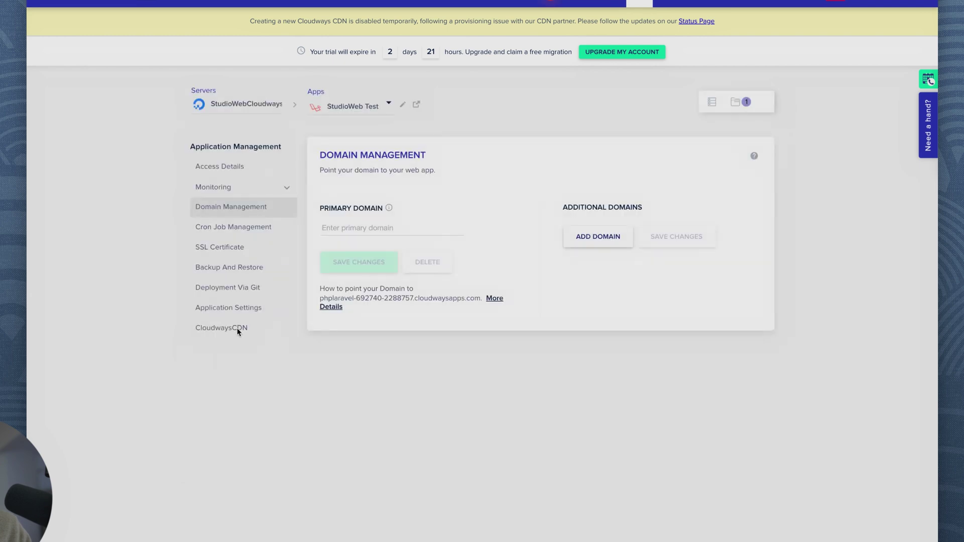
click(236, 247)
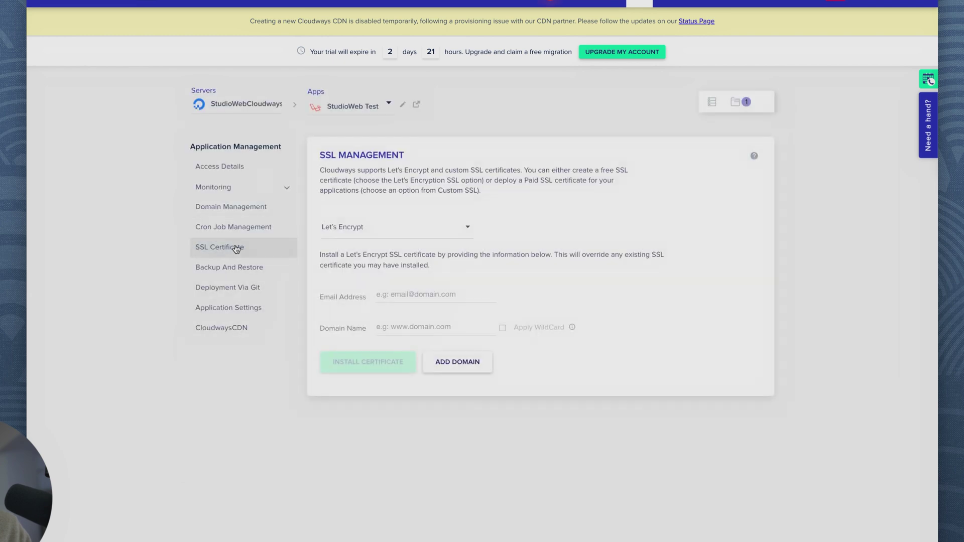
click(243, 230)
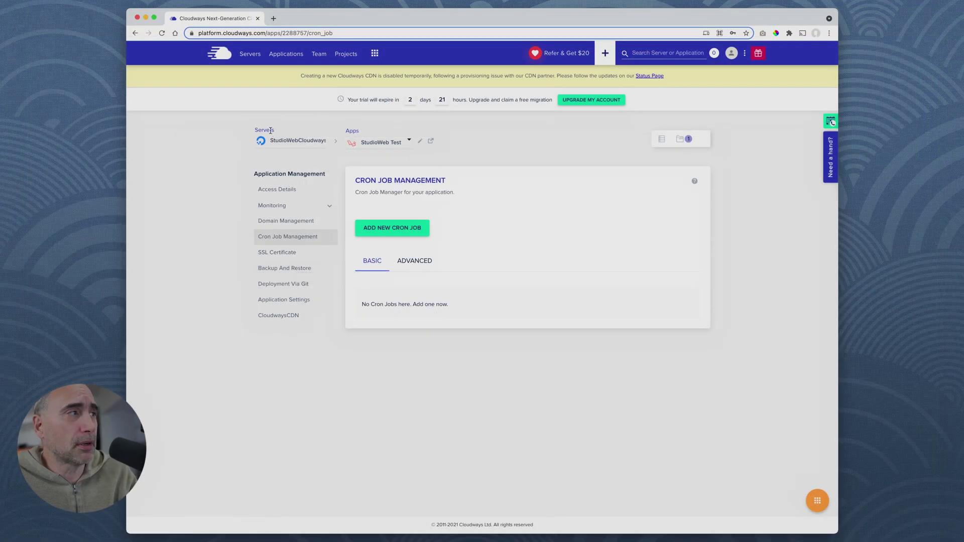
Step: Start adding a new server and compare the Linode, Vultr, AWS, and Google Cloud provider options
click(251, 55)
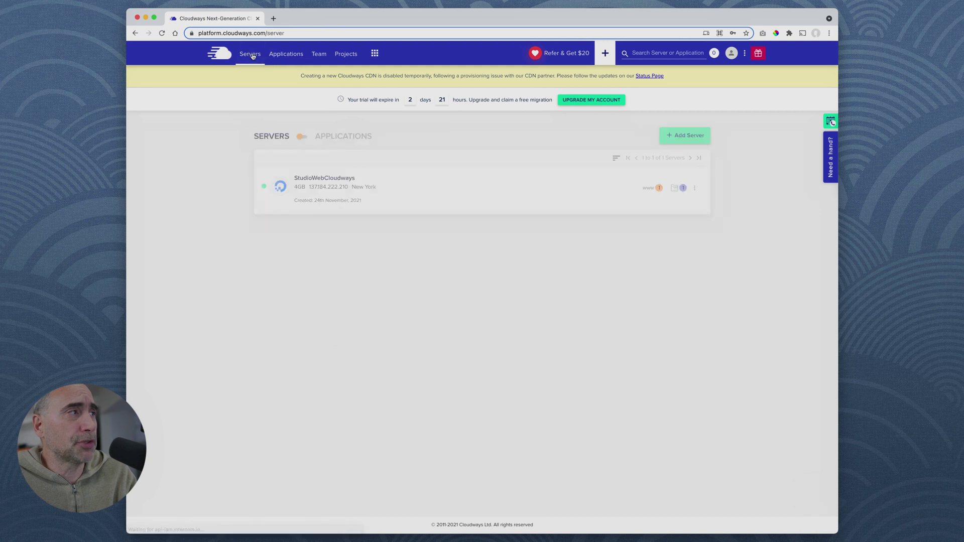
click(667, 136)
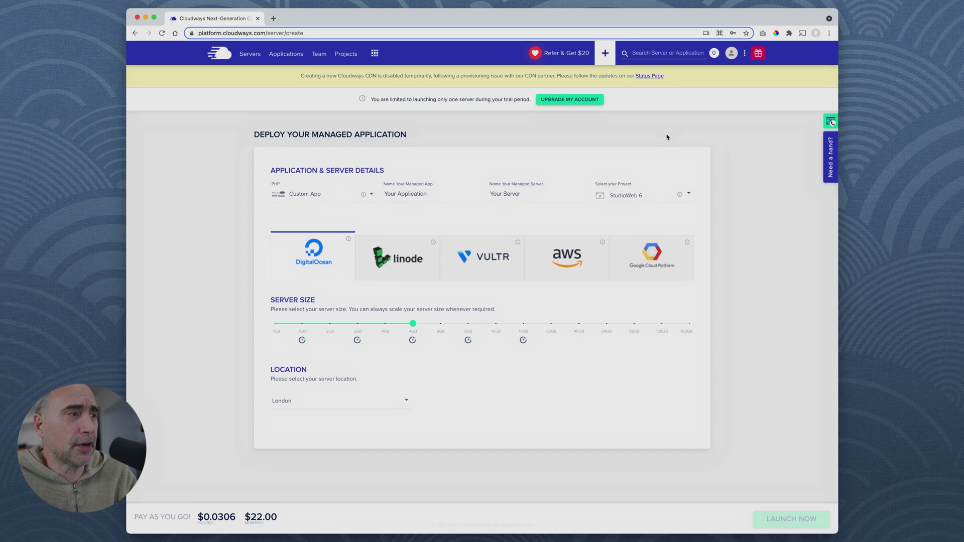
click(421, 274)
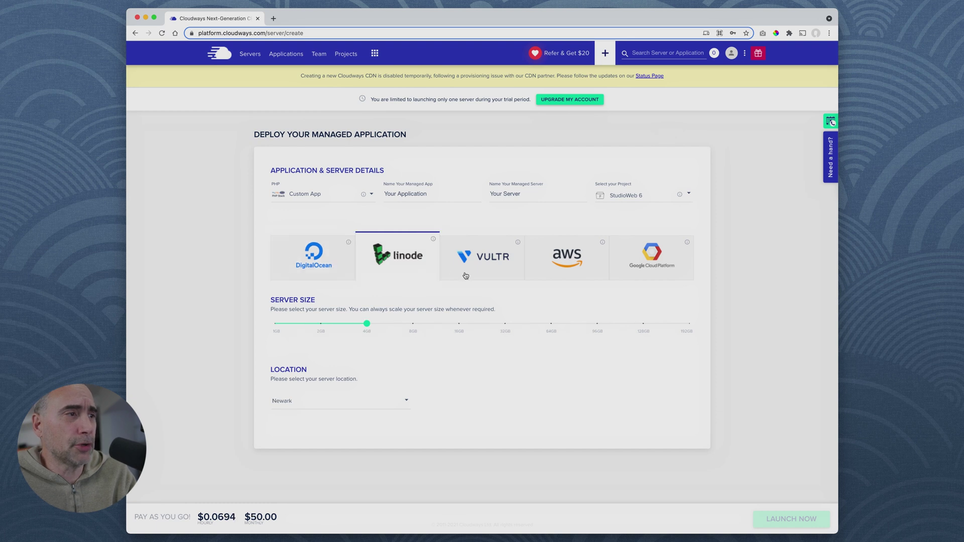
click(465, 273)
click(590, 267)
click(648, 262)
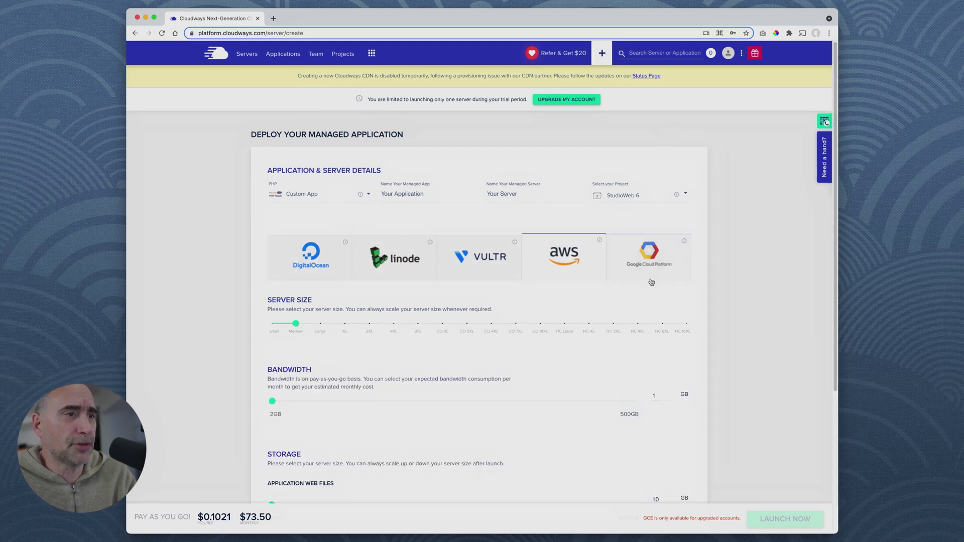
Step: Examine the Google Cloud server size, bandwidth, and storage options, and compare them with the DigitalOcean and AWS offerings
scroll(773, 317, down, 2)
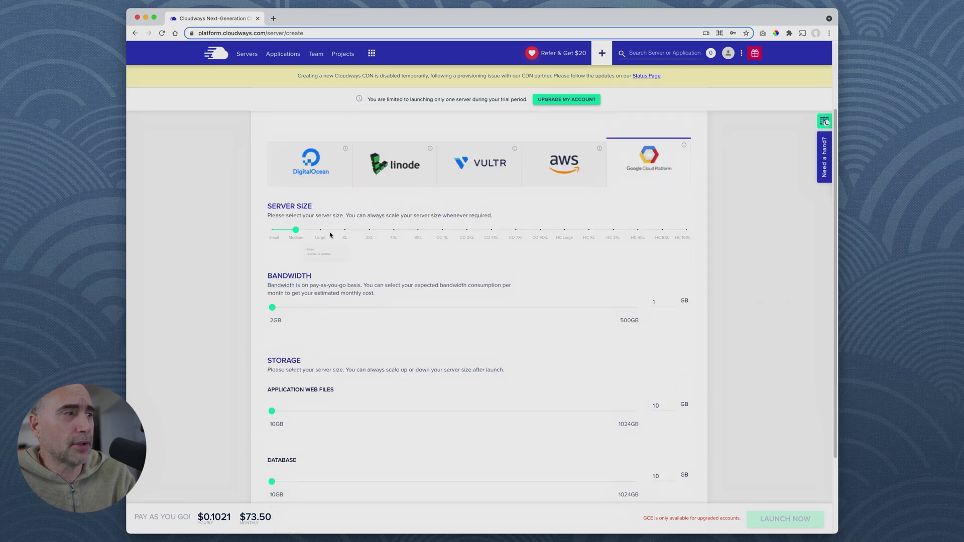
mouse_move(321, 229)
mouse_down()
mouse_move(365, 234)
mouse_move(313, 235)
mouse_move(328, 225)
mouse_up()
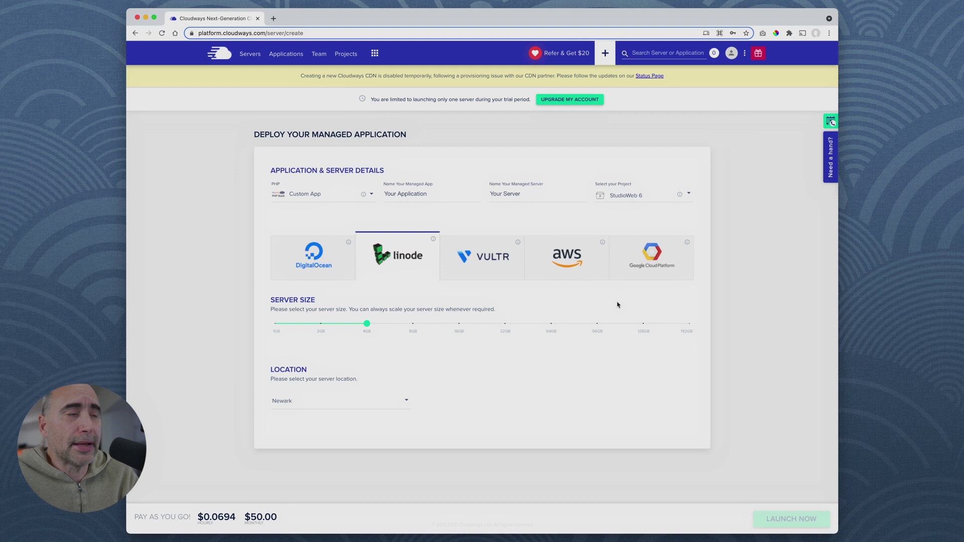
click(339, 268)
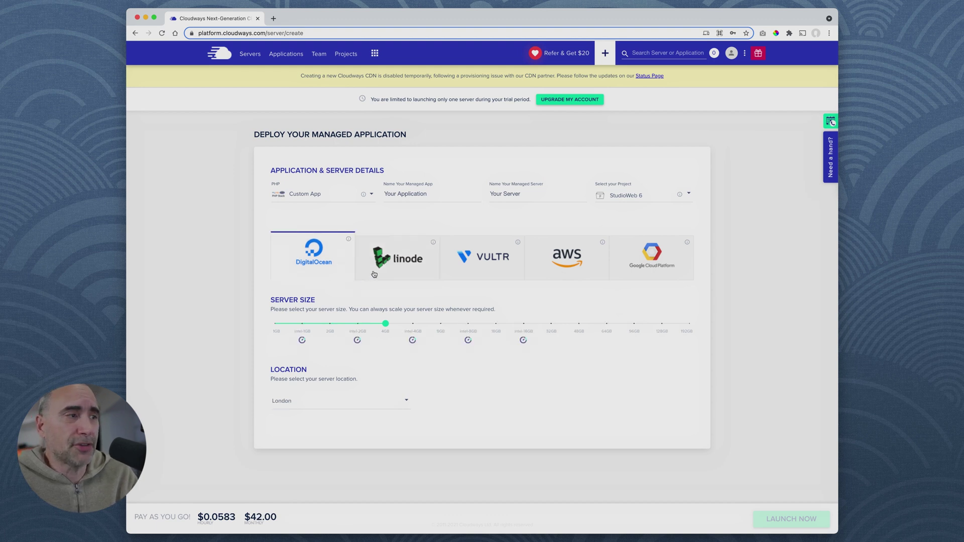
click(587, 274)
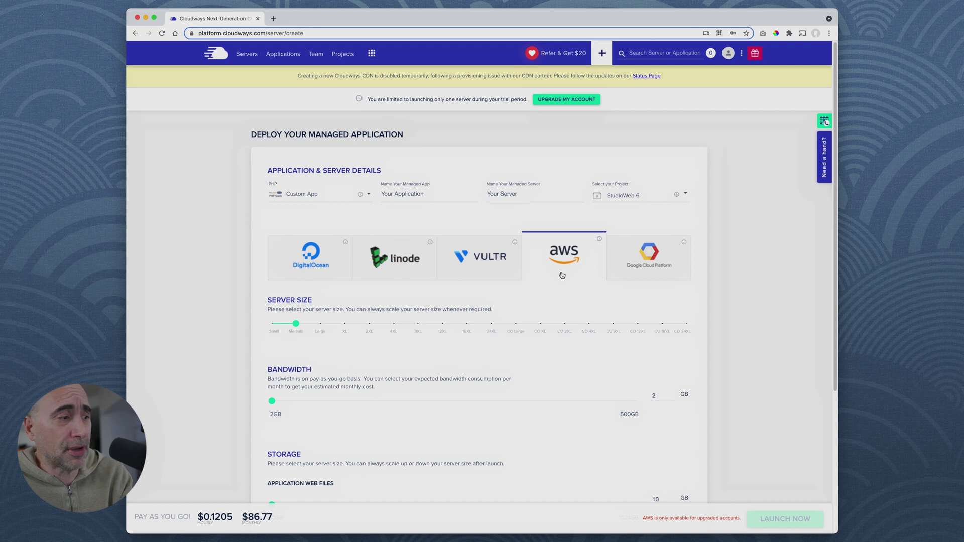
Step: Review the AWS bandwidth, storage, and location options together with the monthly price
scroll(561, 275, down, 5)
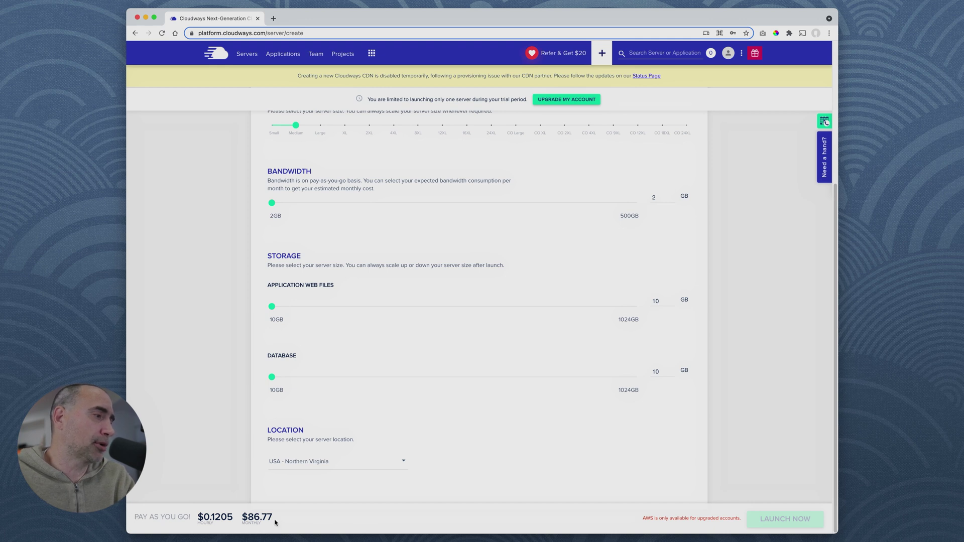
drag(304, 522, 240, 519)
scroll(460, 268, up, 3)
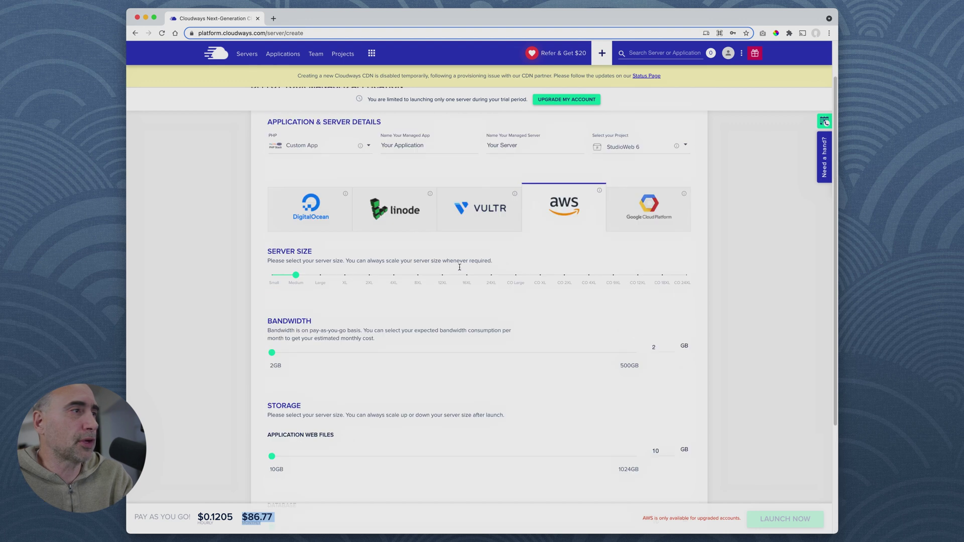
Step: Switch the provider to DigitalOcean and compare the pricing of server sizes up to 8GB
click(307, 208)
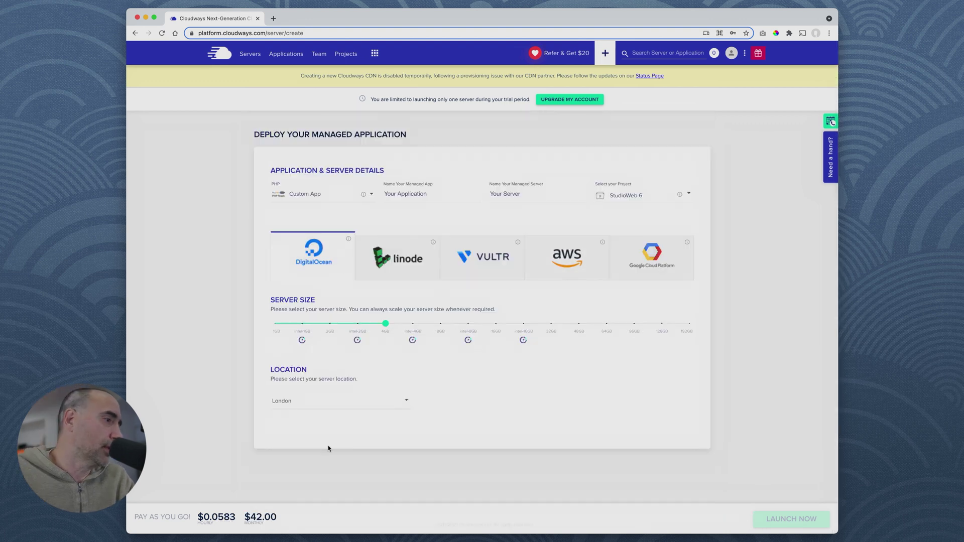
click(363, 326)
click(385, 326)
click(413, 326)
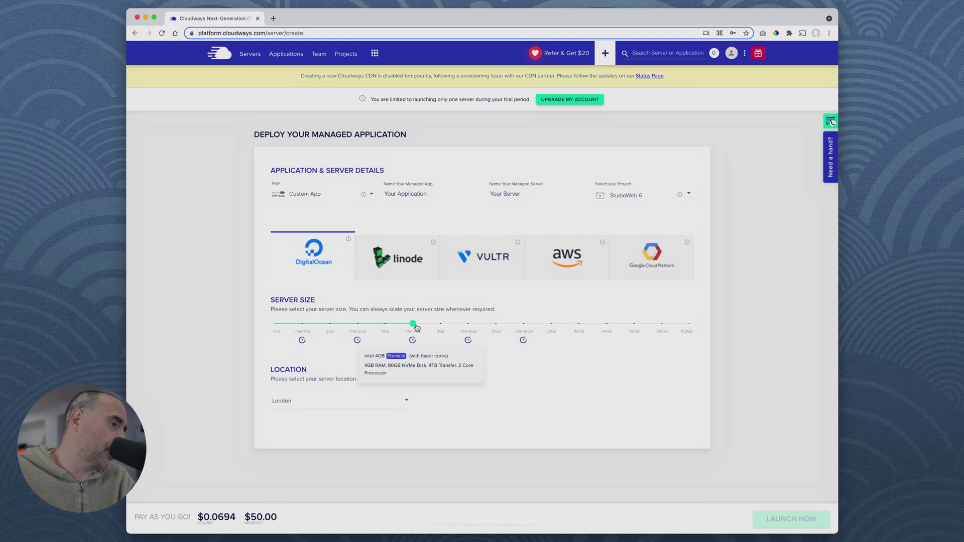
click(431, 327)
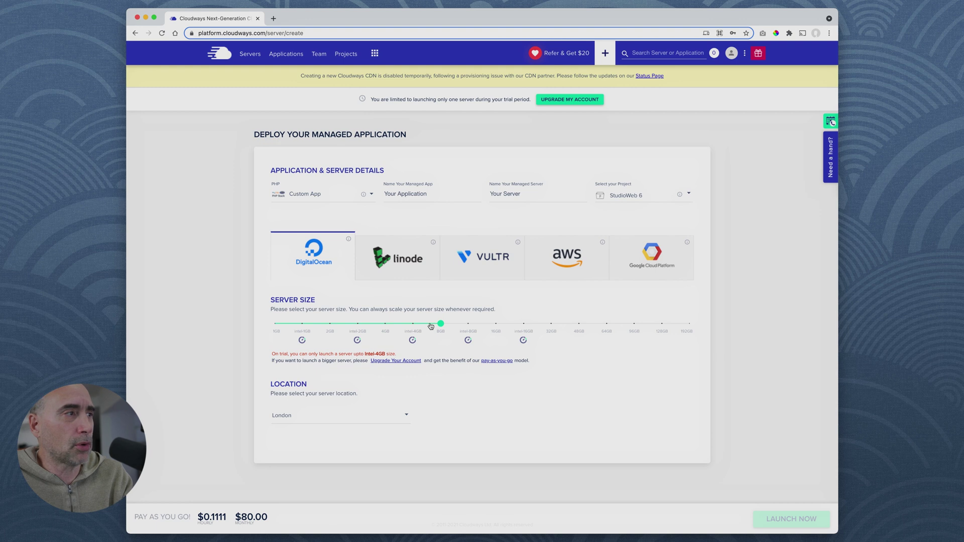
Step: Examine the application types available for deployment, from WordPress and Woocommerce to PHP, Laravel, and Magento, keeping the current selection
click(373, 195)
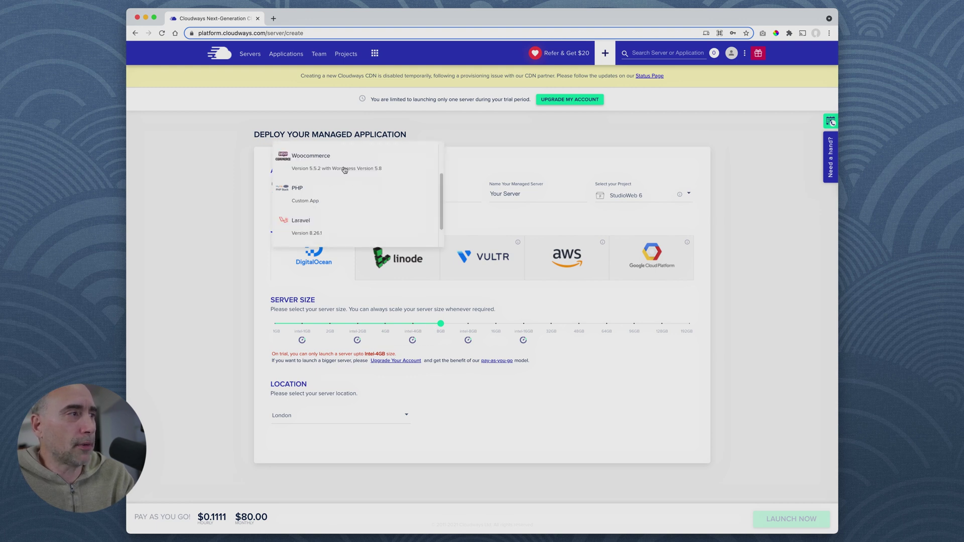
scroll(440, 195, up, 3)
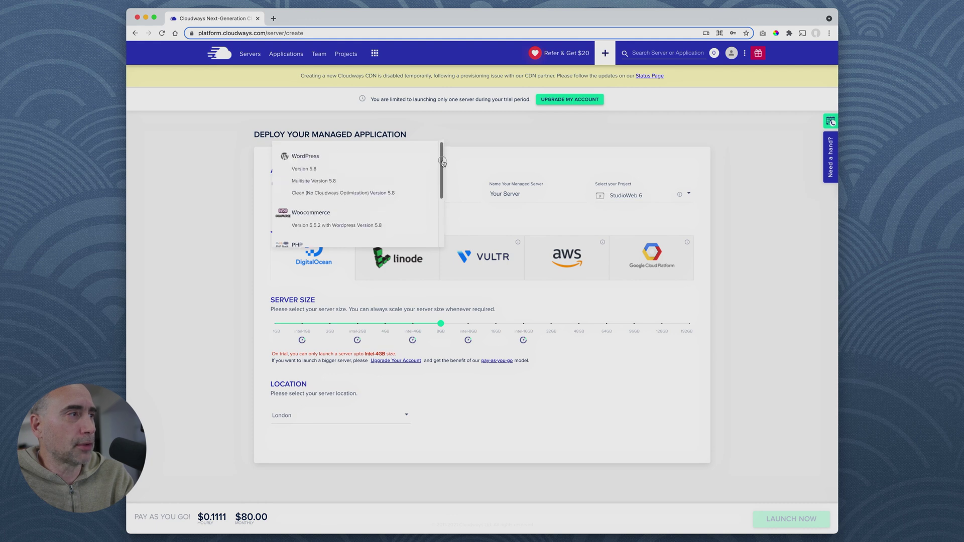
scroll(440, 182, down, 3)
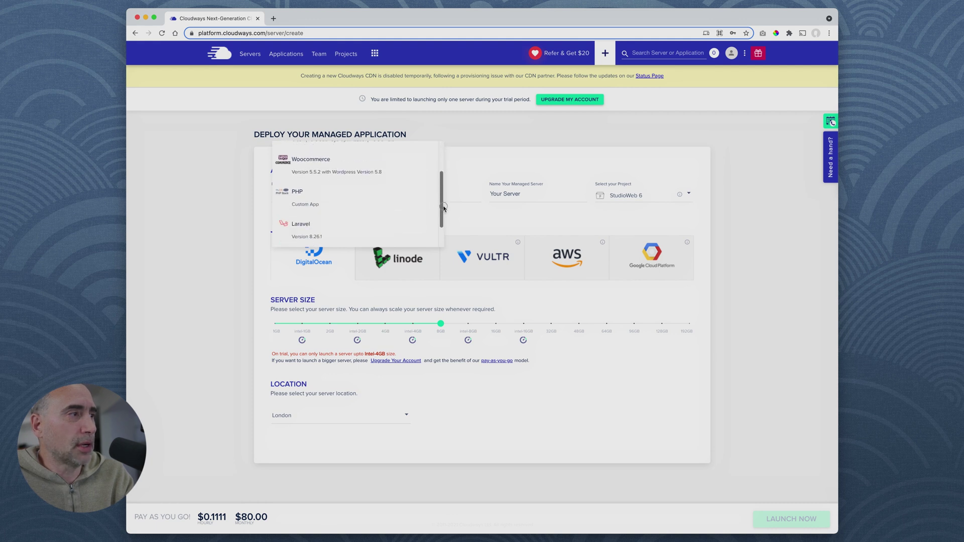
scroll(440, 182, up, 4)
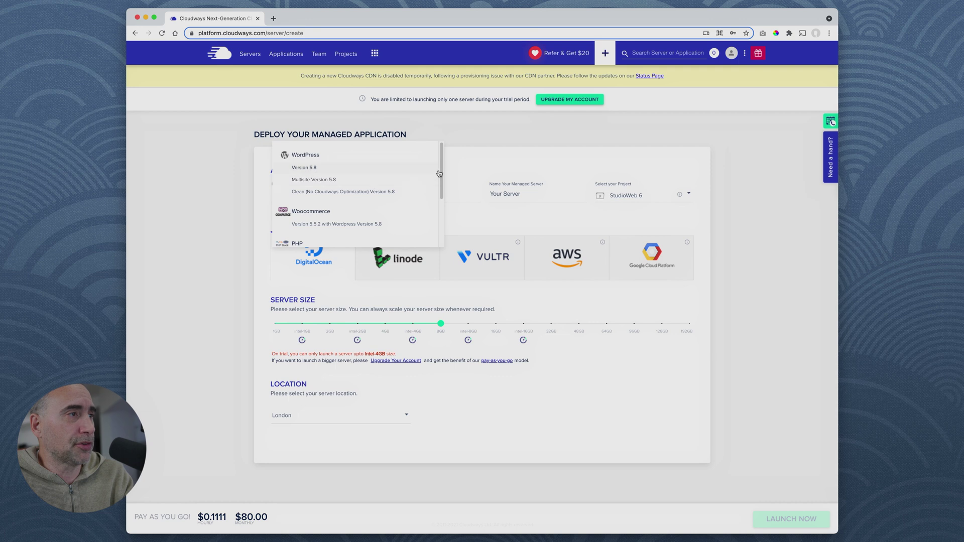
scroll(342, 189, down, 3)
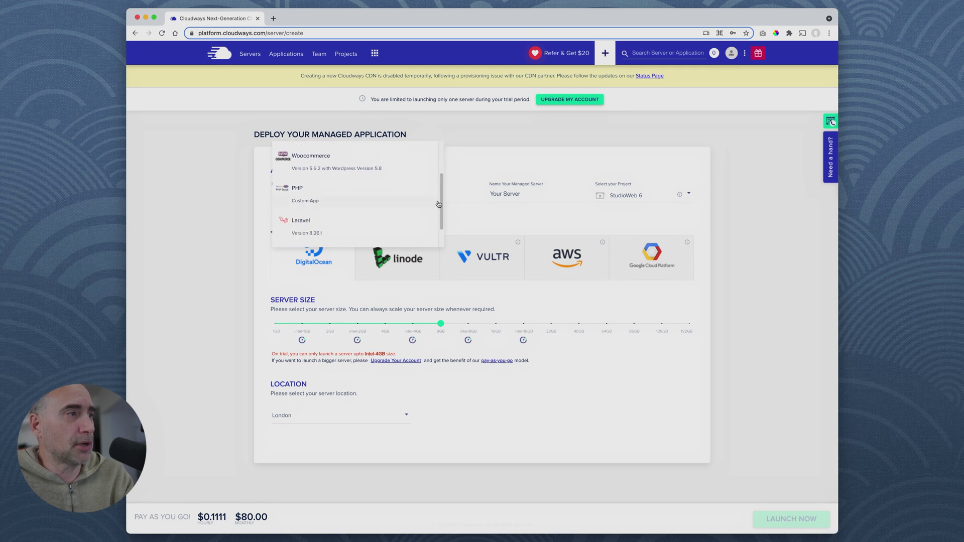
scroll(441, 216, down, 1)
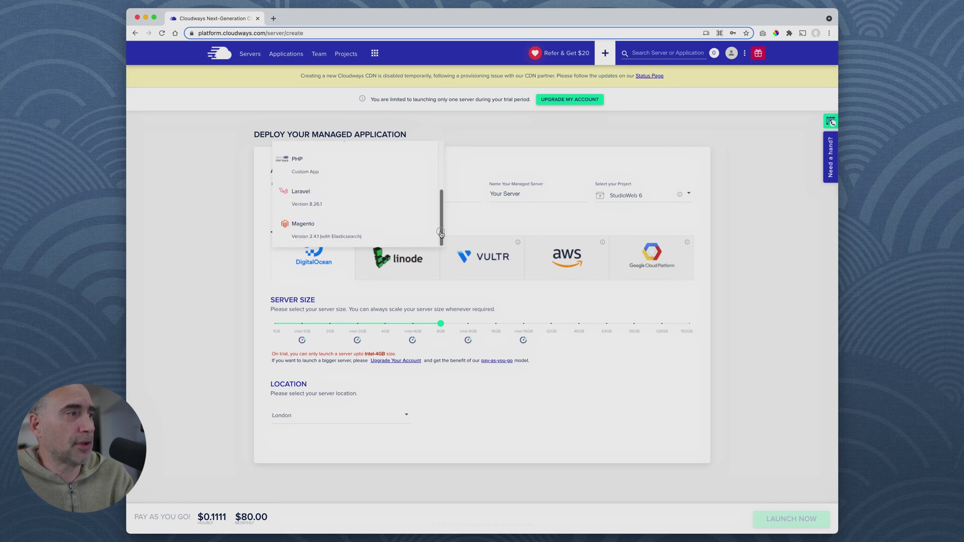
scroll(442, 230, up, 3)
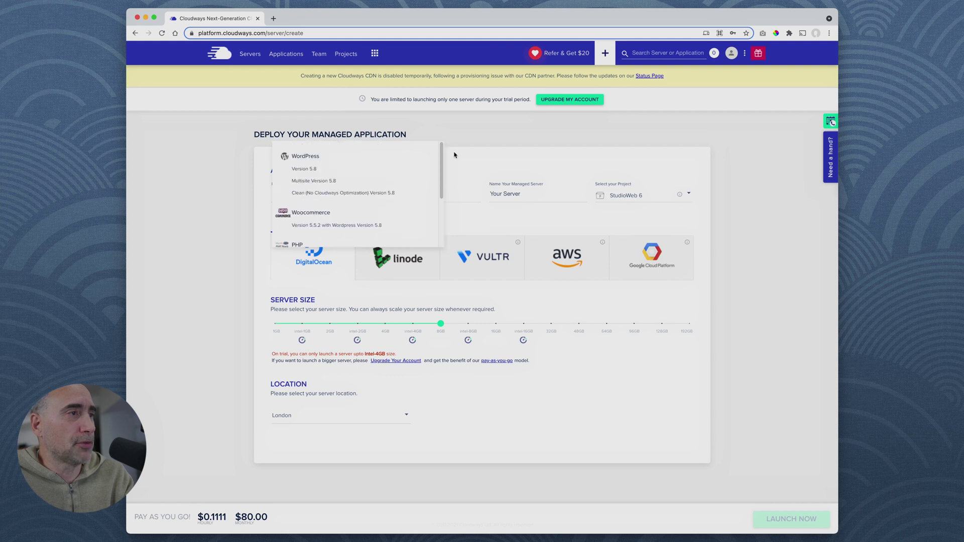
click(458, 156)
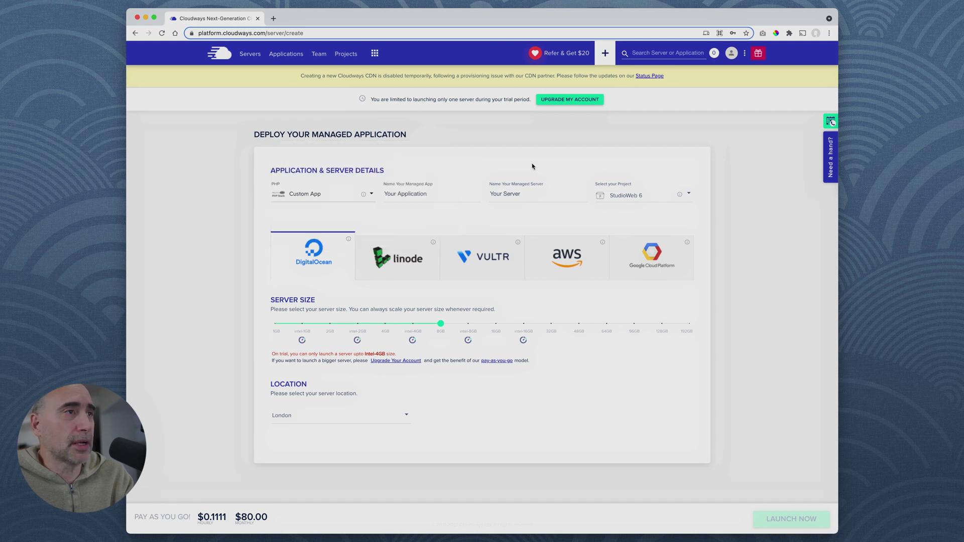
Step: Open the Team page and view the details and permission options for creating a new team member
click(317, 59)
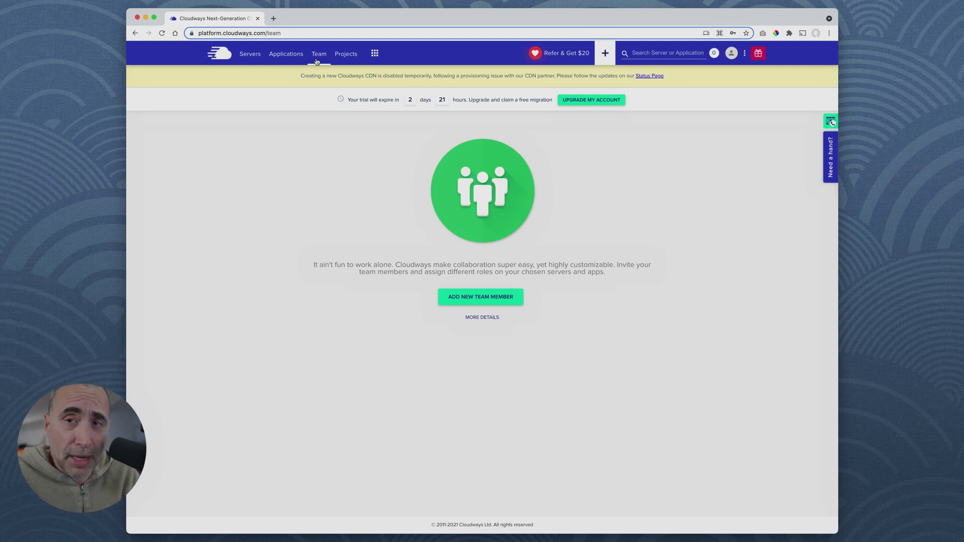
click(473, 297)
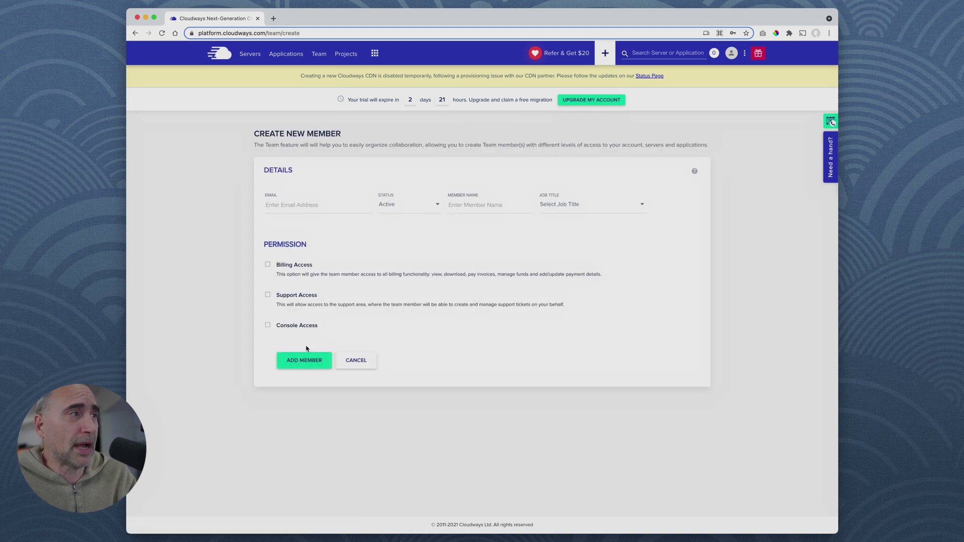
Step: From the StudioWeb 6 project, open its associated StudioWebCloudways server and its StudioWeb Test application
click(342, 60)
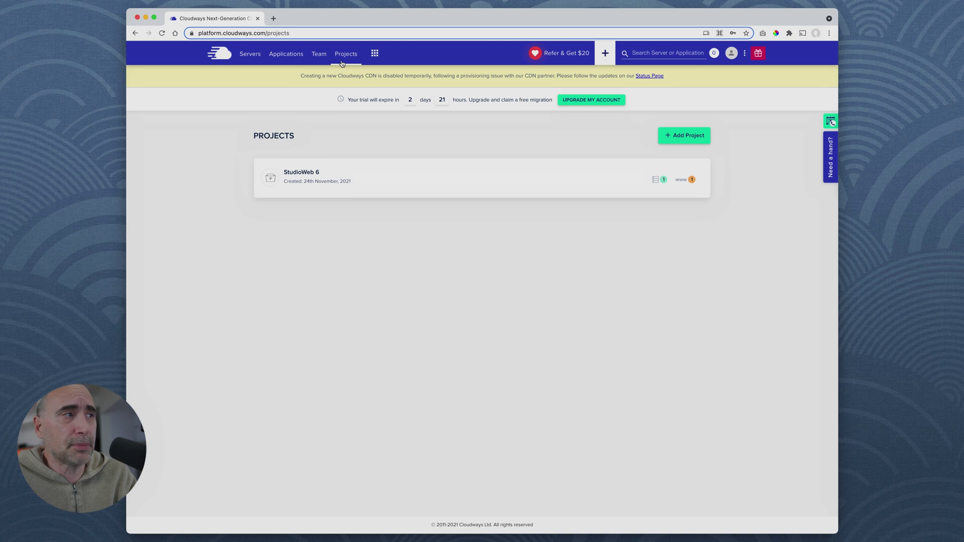
click(655, 182)
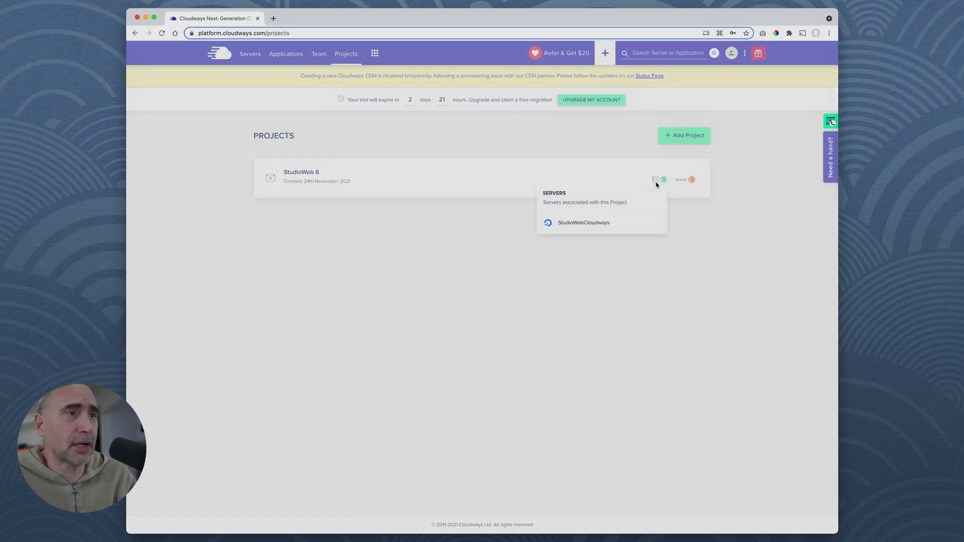
click(604, 227)
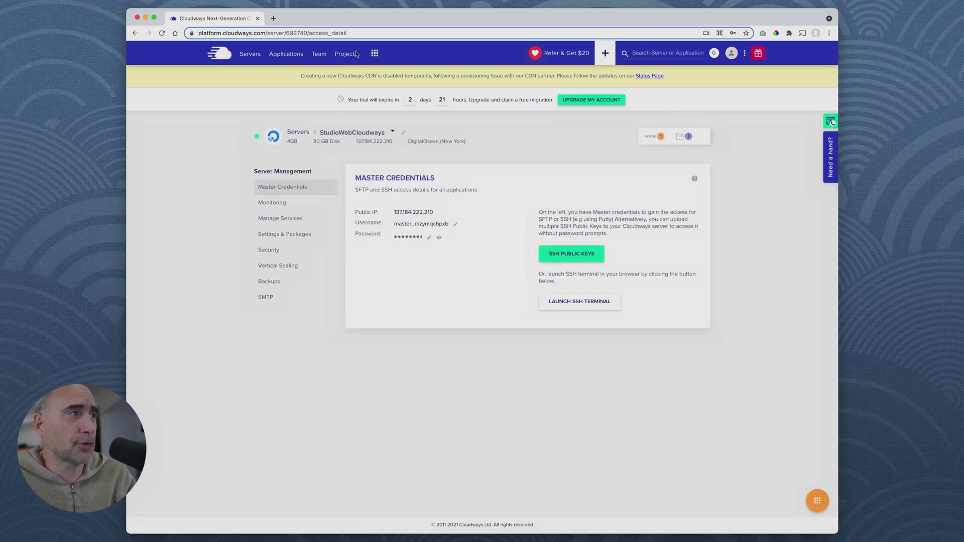
click(356, 54)
click(691, 180)
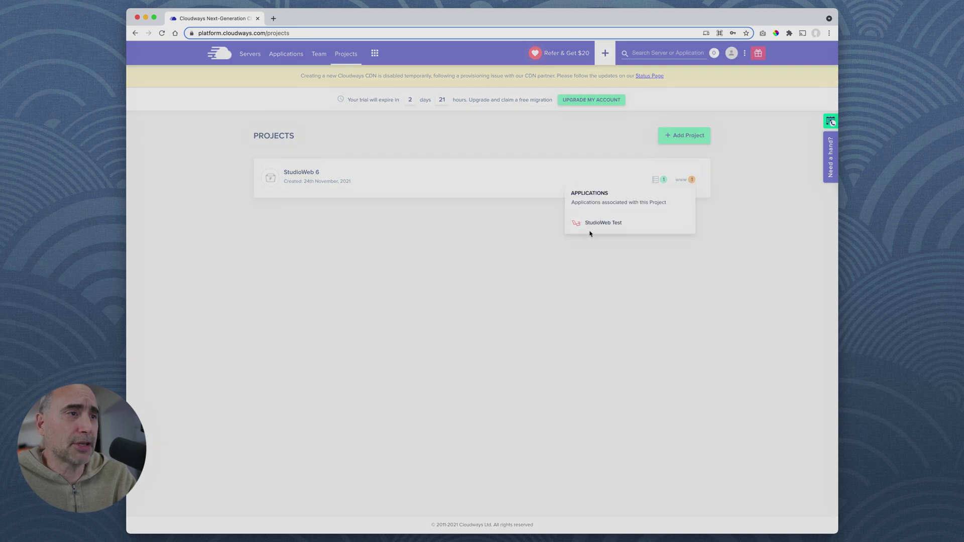
click(597, 223)
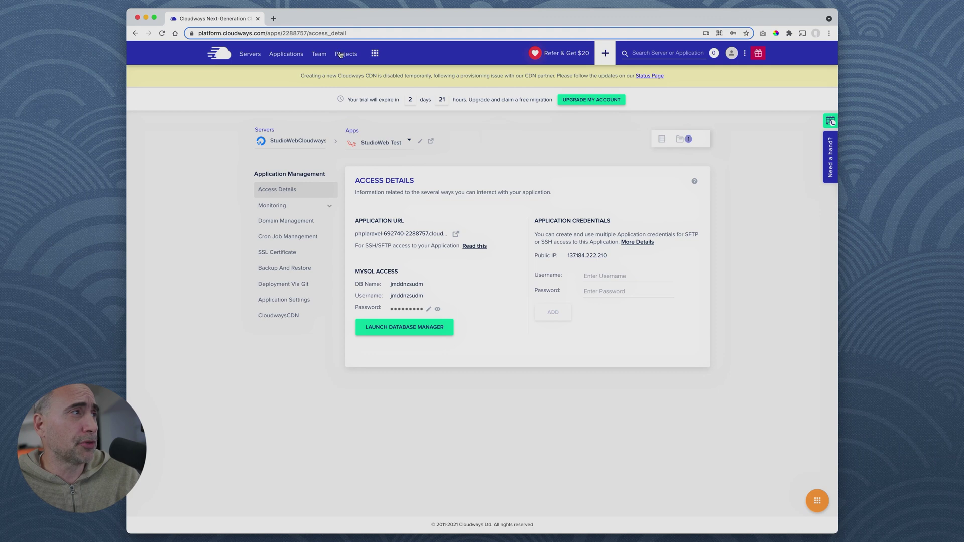
Step: Return to the Projects page, view the additional platform features, and open CloudwaysBot's notifications
click(275, 56)
click(337, 56)
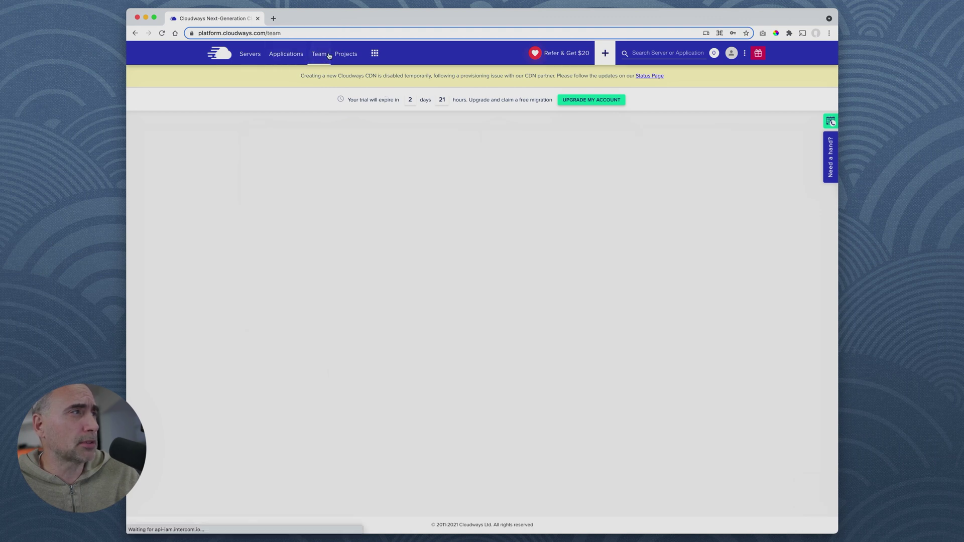
click(375, 56)
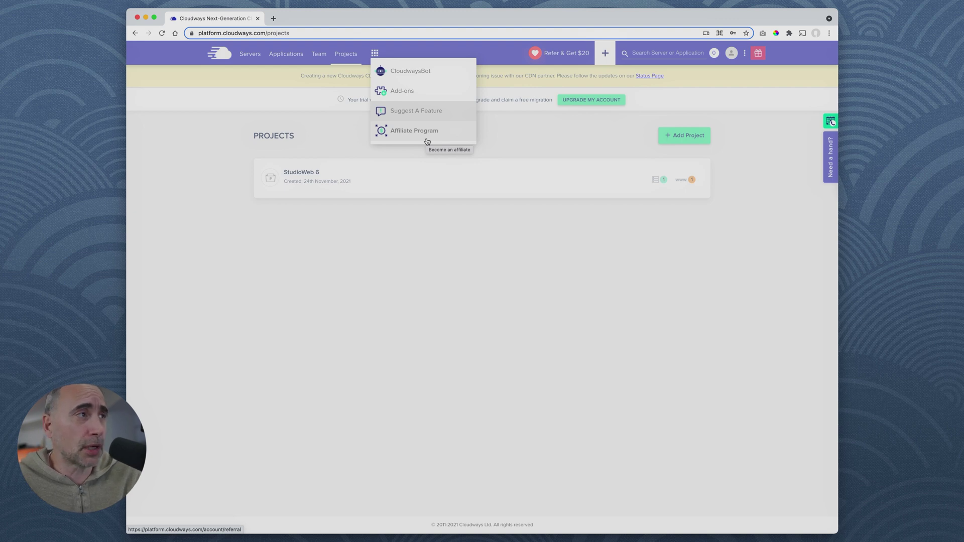
click(423, 72)
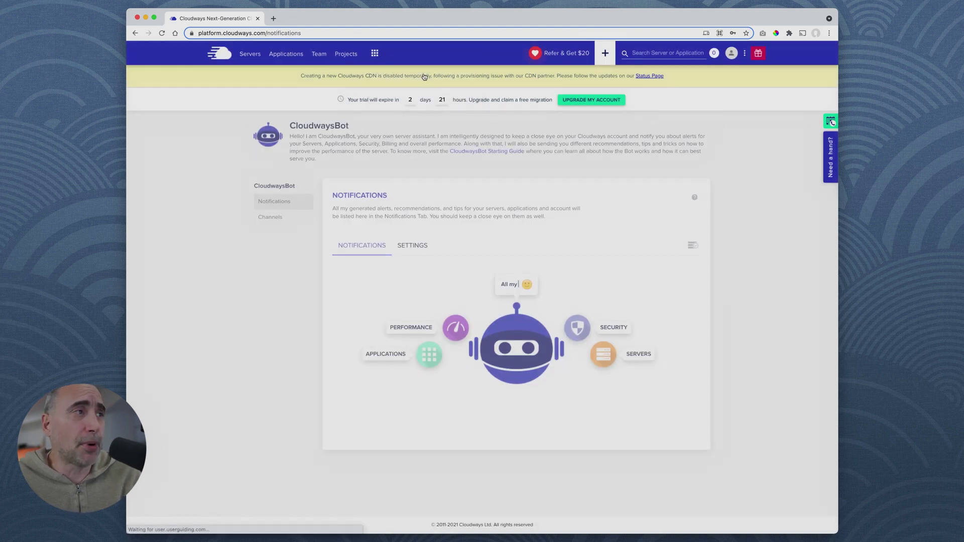